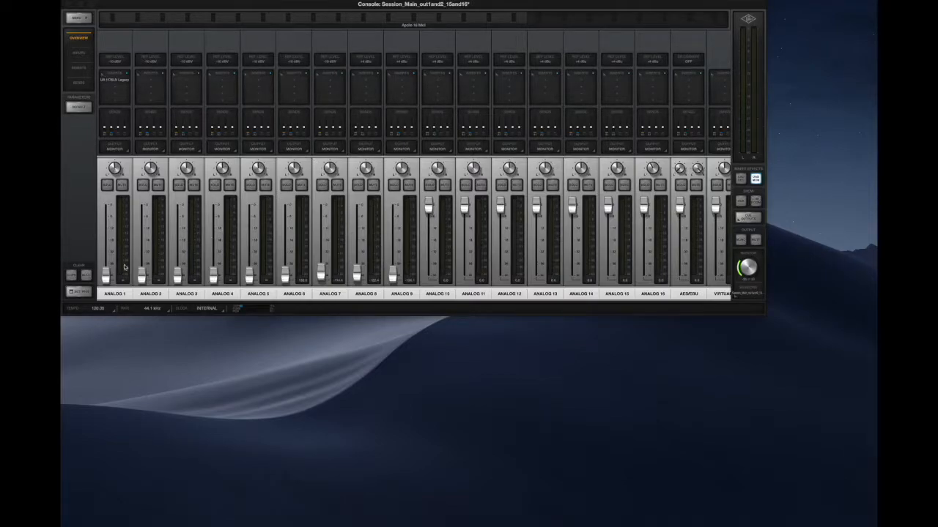
- Remove the existing 1176 Legacy plug-in from the first insert slot of channel Analog 1
left_click_drag(108, 278, 106, 311)
mouse_move(121, 81)
left_click(119, 82)
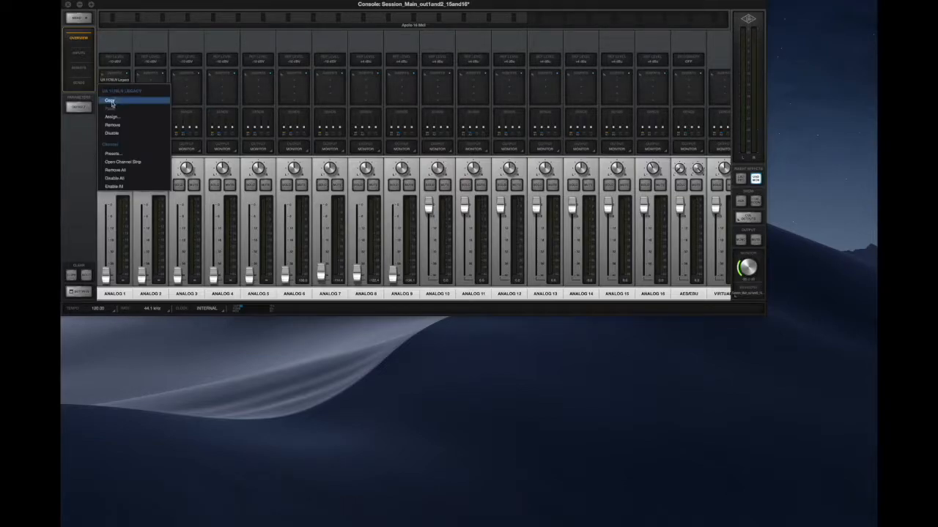
left_click(115, 126)
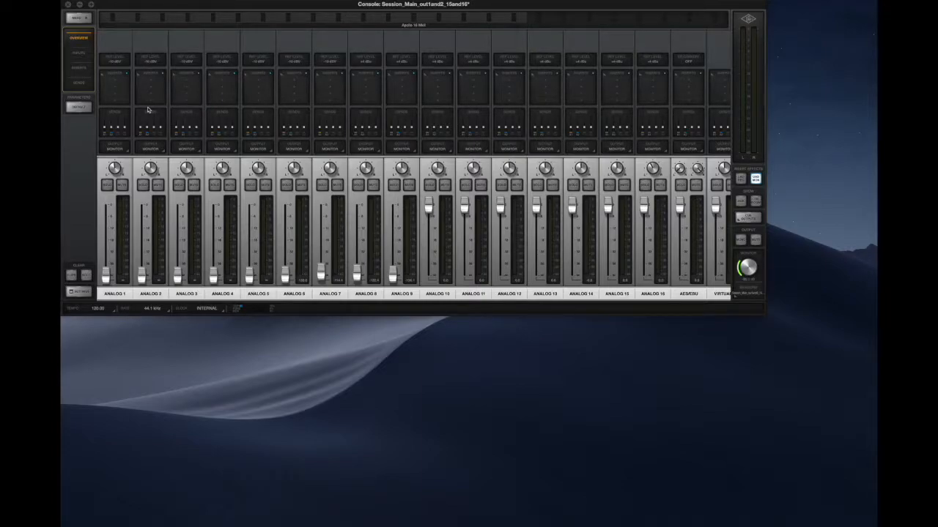
- Browse the full plug-in list and the categories from Delay through Modulation for Analog 1's first insert slot
left_click(115, 82)
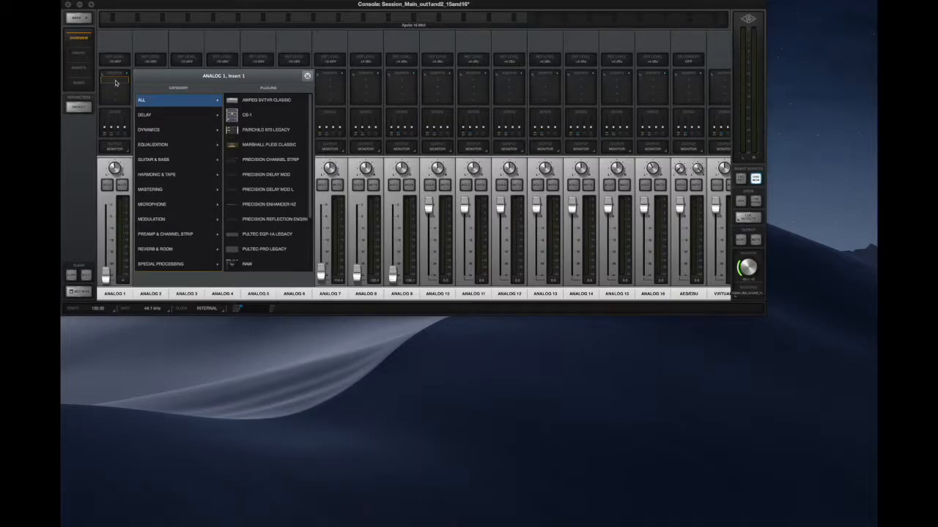
left_click_drag(146, 79, 184, 74)
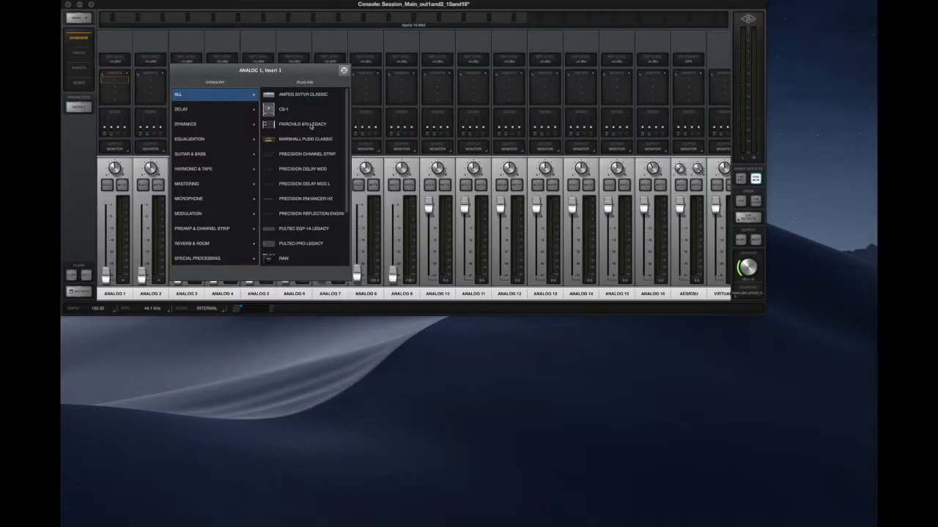
scroll(304, 230, "down", 5)
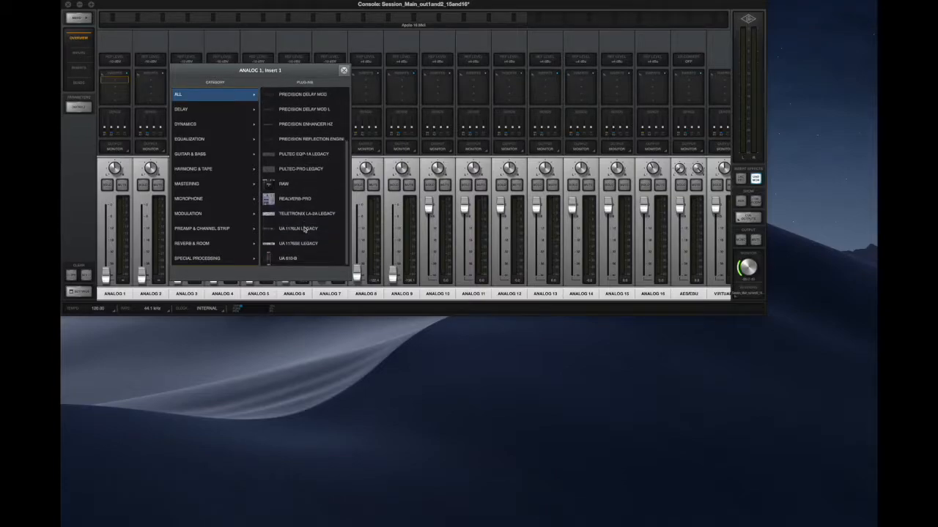
scroll(305, 229, "up", 5)
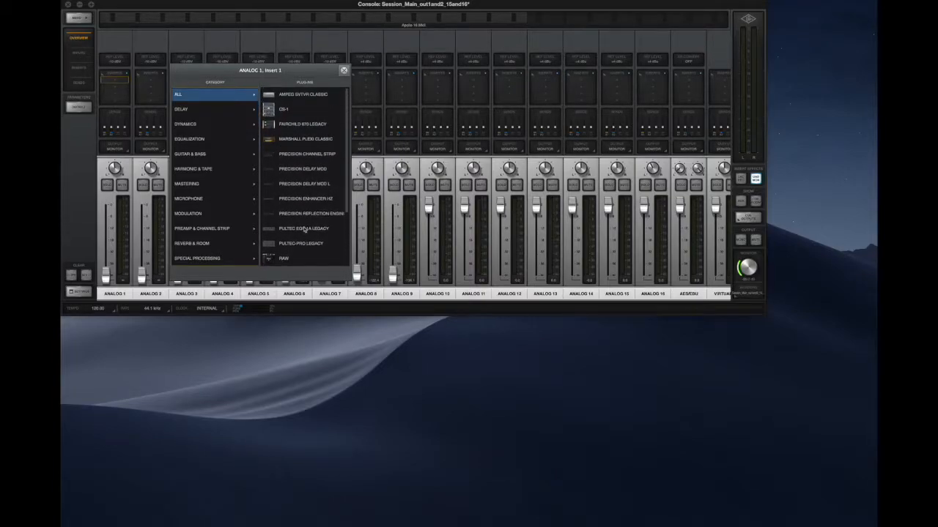
scroll(303, 230, "down", 5)
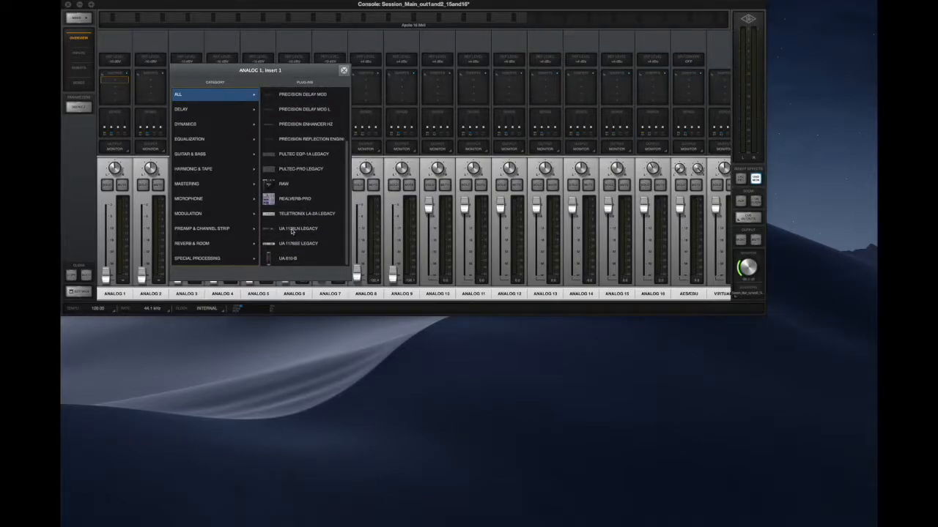
left_click(198, 114)
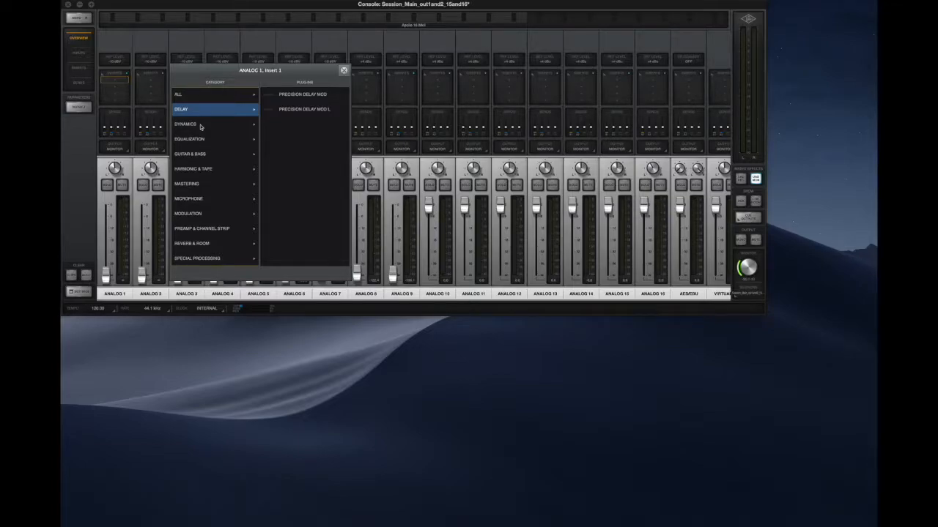
left_click(202, 126)
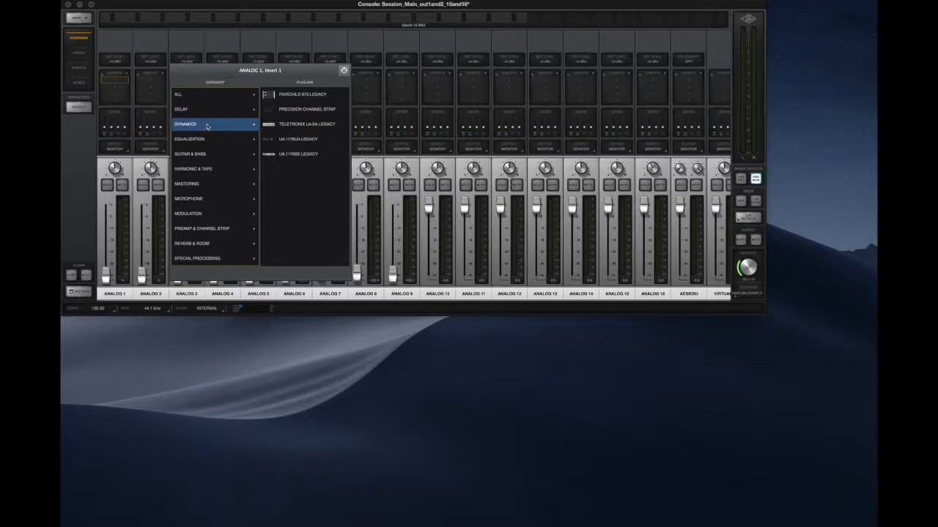
left_click(209, 141)
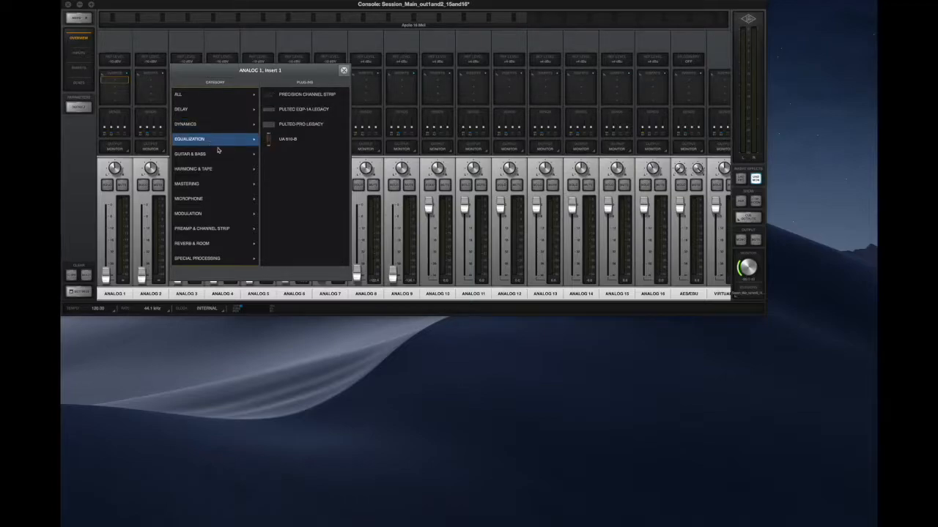
left_click(225, 156)
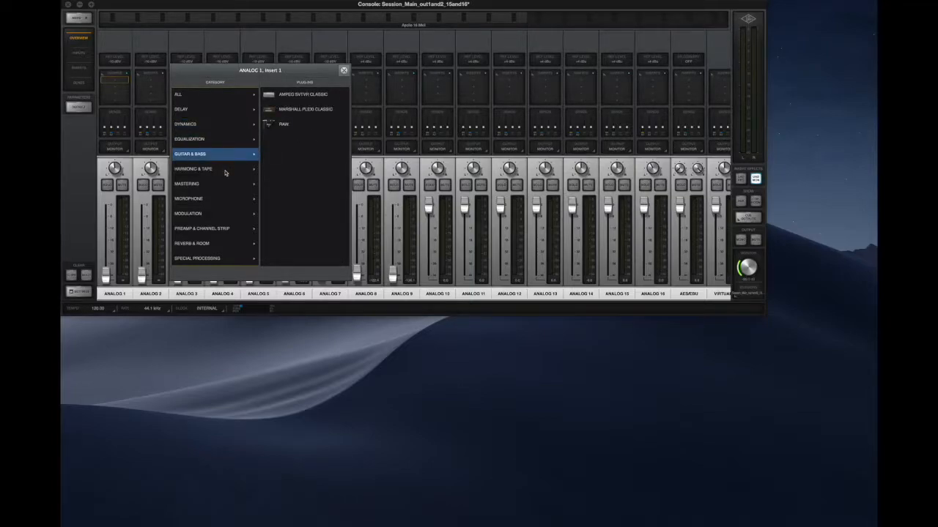
left_click(225, 171)
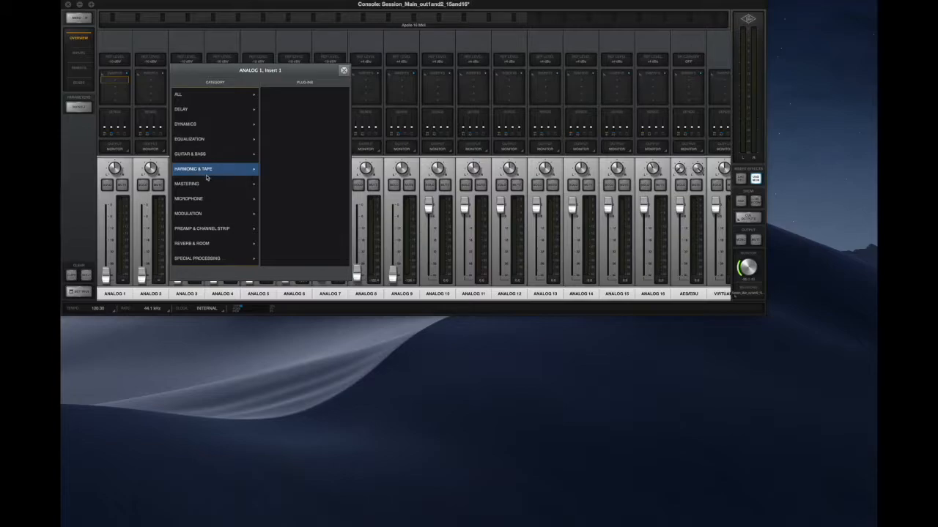
left_click(209, 186)
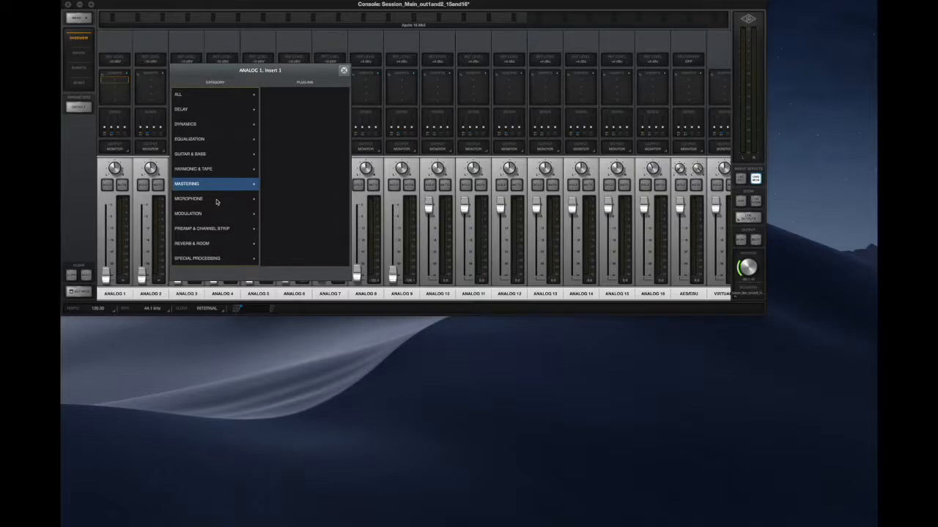
left_click(216, 201)
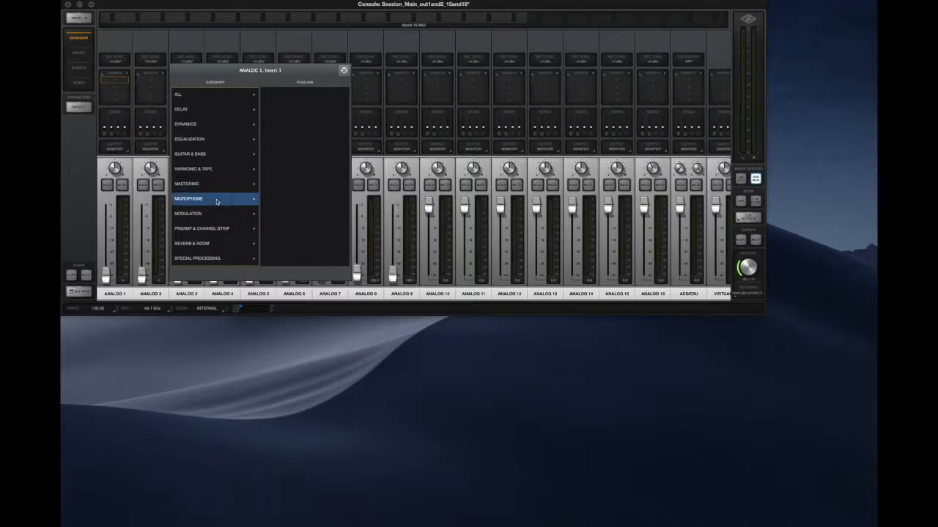
left_click(217, 215)
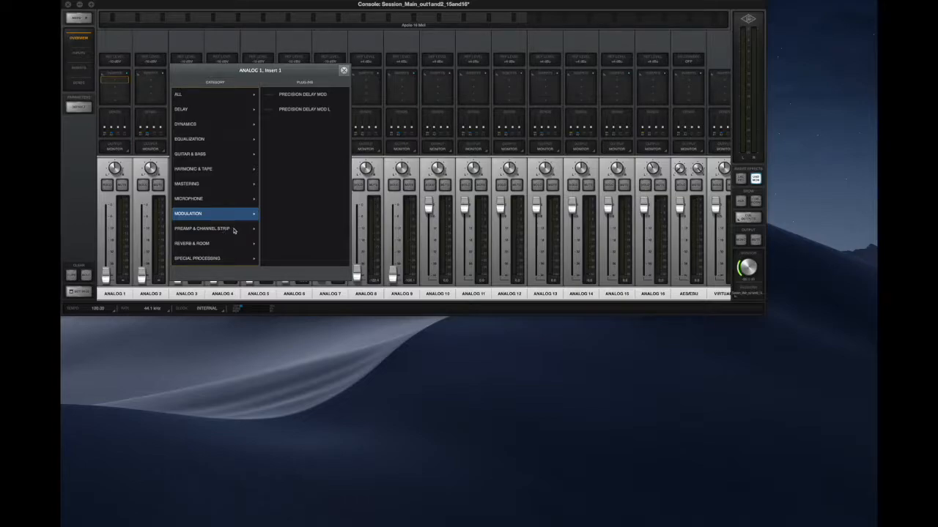
- Load the UA 1176SE Legacy compressor from the Dynamics category into Analog 1's first insert slot
left_click(204, 126)
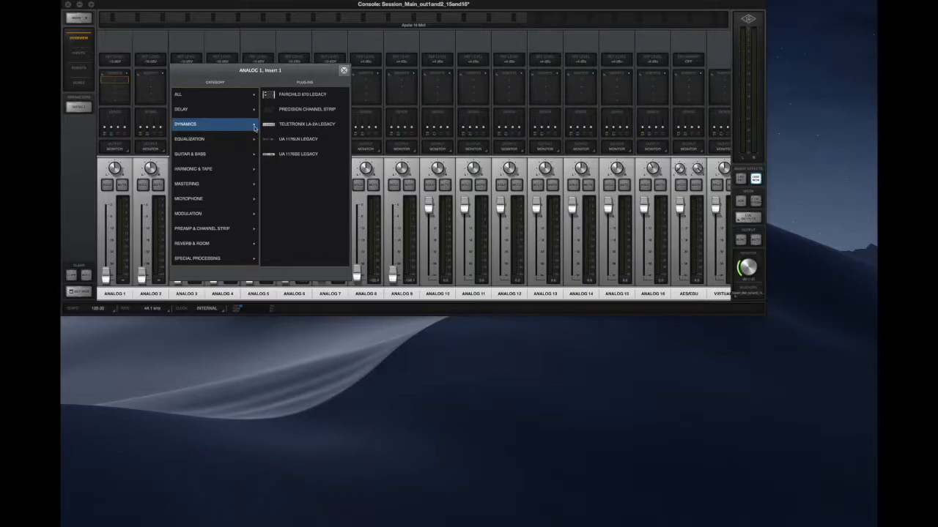
left_click(296, 155)
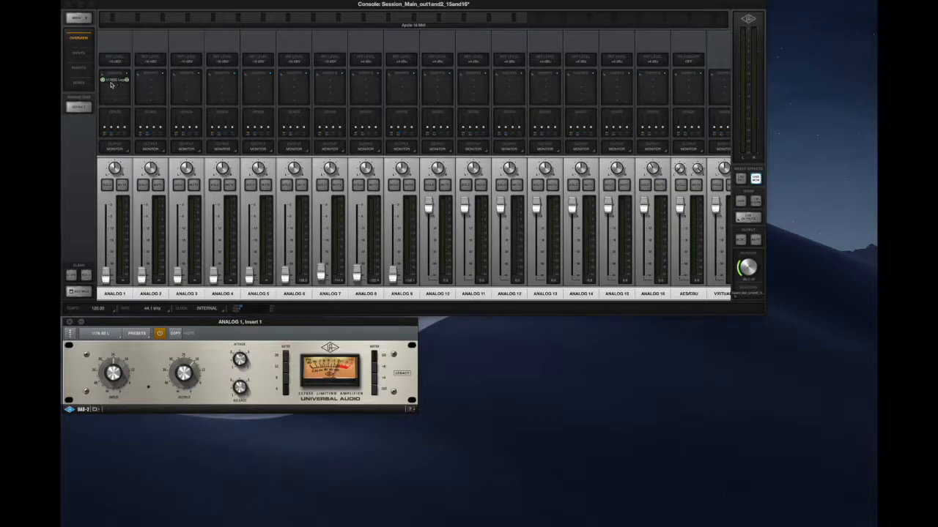
mouse_move(341, 326)
left_mouse_down()
mouse_move(349, 321)
mouse_move(343, 326)
left_mouse_up()
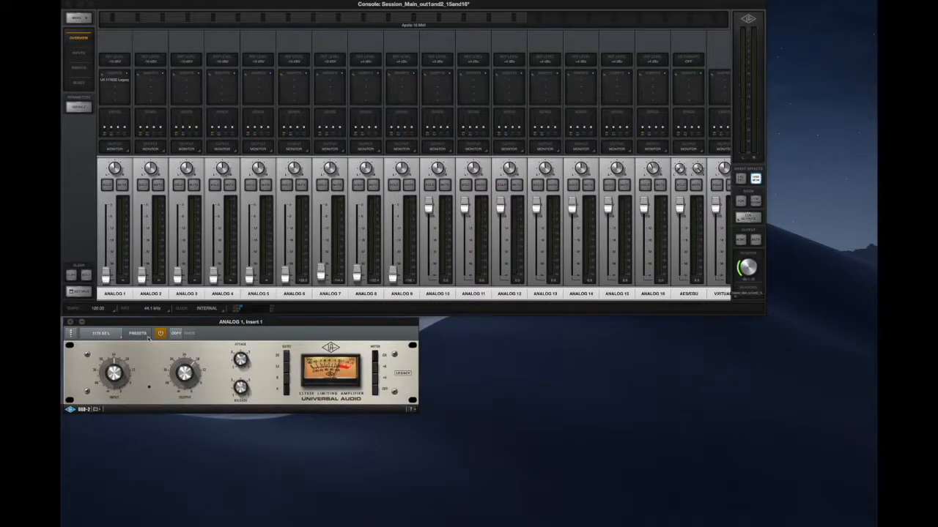
- Try the Major Vocal Limiter preset on Analog 1's 1176SE, settle on Gentle Vocal Comp, and close the preset browser
left_click(146, 335)
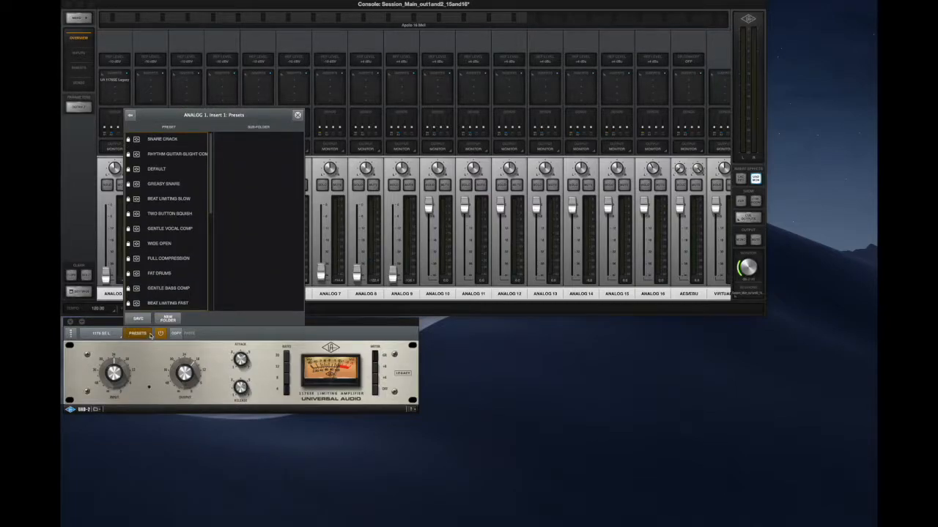
scroll(161, 273, "down", 5)
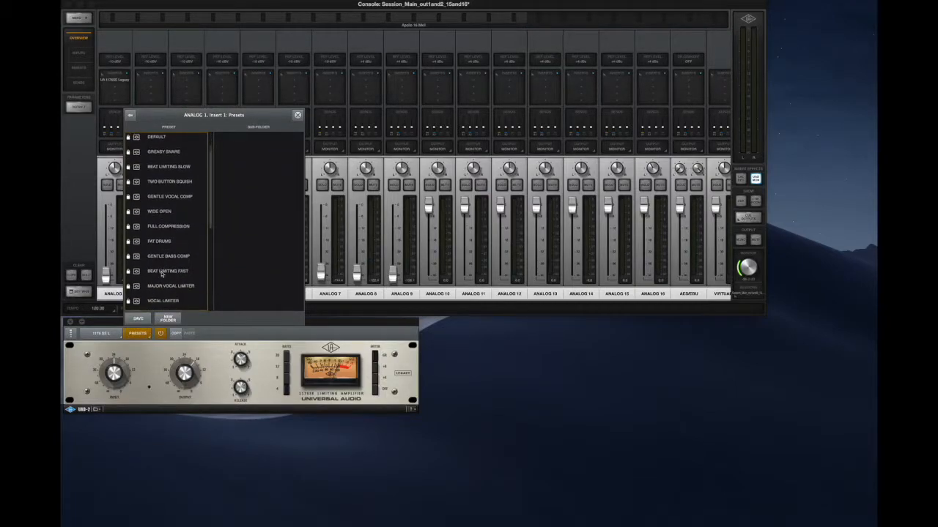
scroll(163, 271, "down", 2)
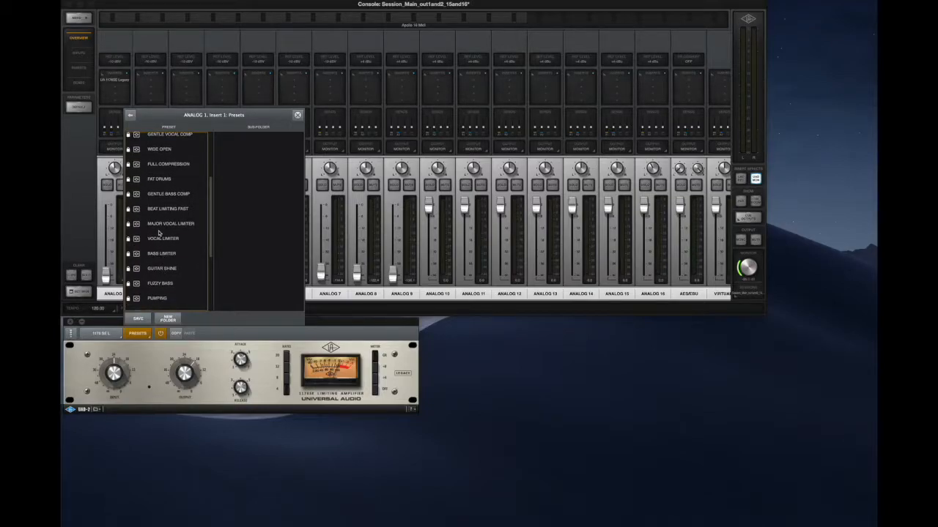
scroll(161, 223, "up", 4)
left_click(165, 192)
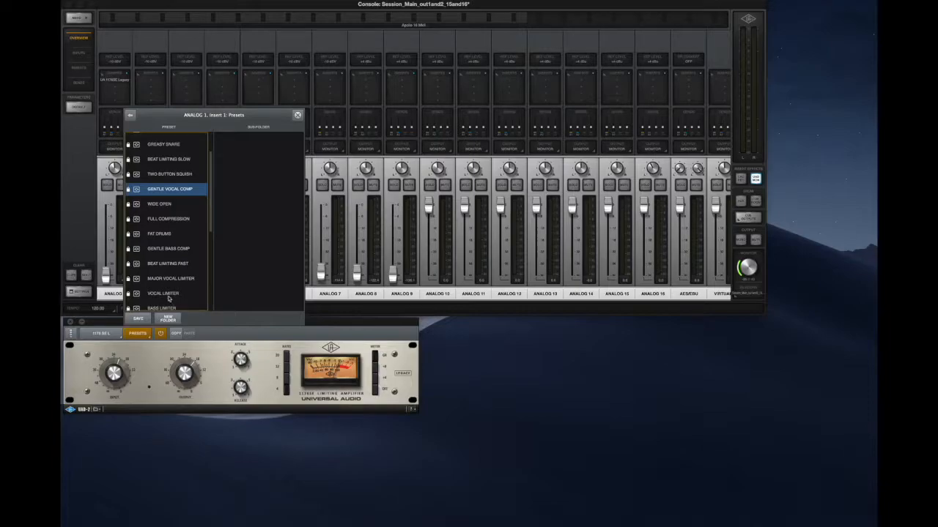
left_click(169, 279)
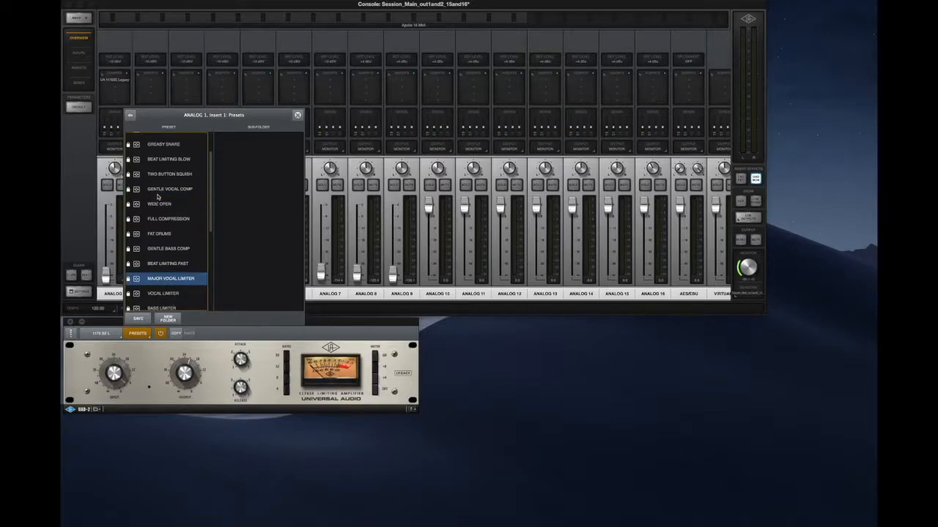
left_click(160, 191)
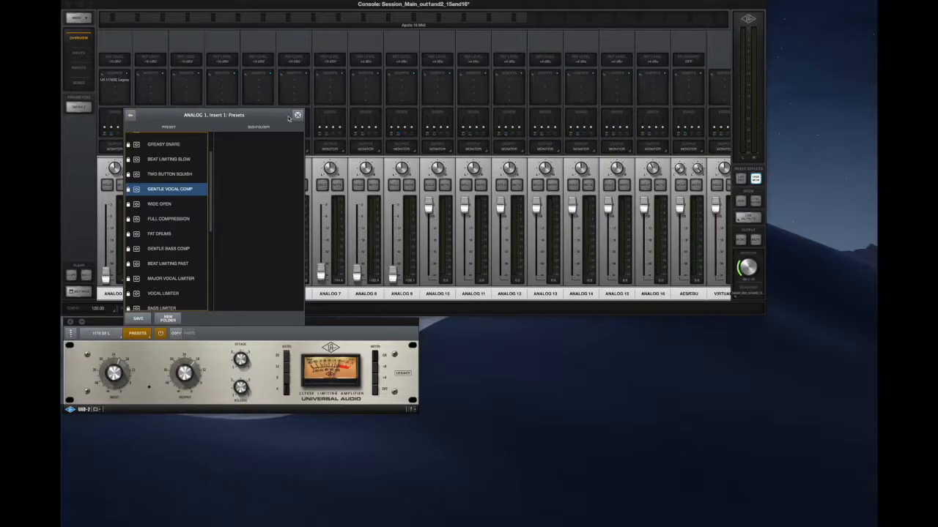
left_click(297, 118)
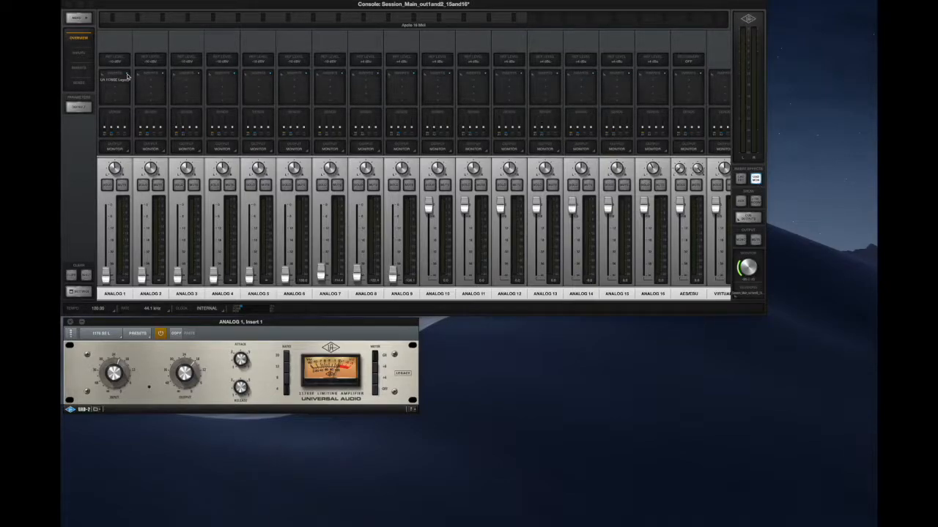
- Set the insert effects to UAD Rec so that the channel inserts are recorded
left_click(128, 76)
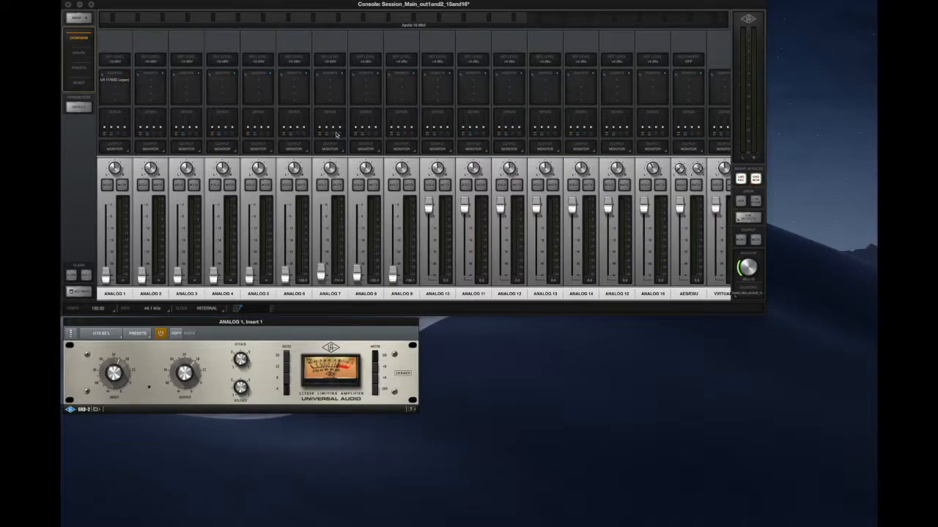
left_click(740, 184)
- Load the UA 1176SE Legacy compressor from the Dynamics category into Analog 2's first insert slot
left_click(154, 83)
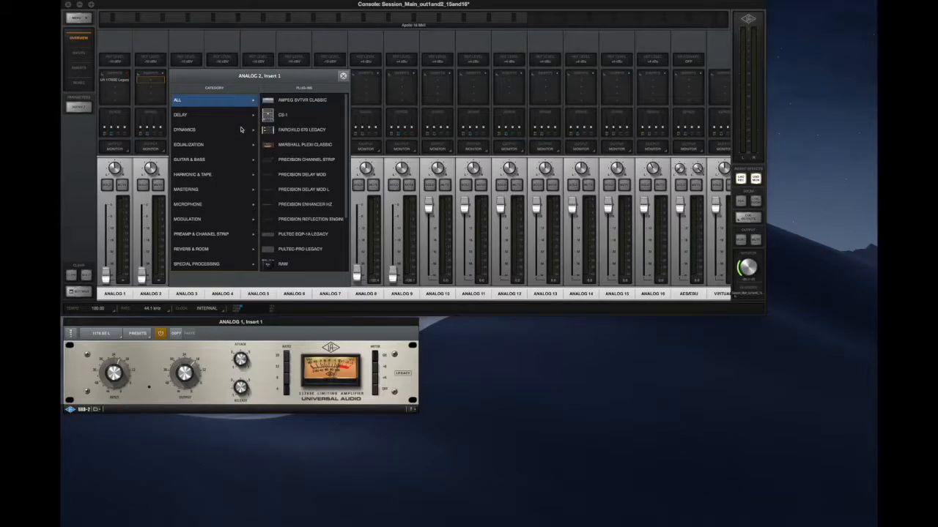
left_click(246, 132)
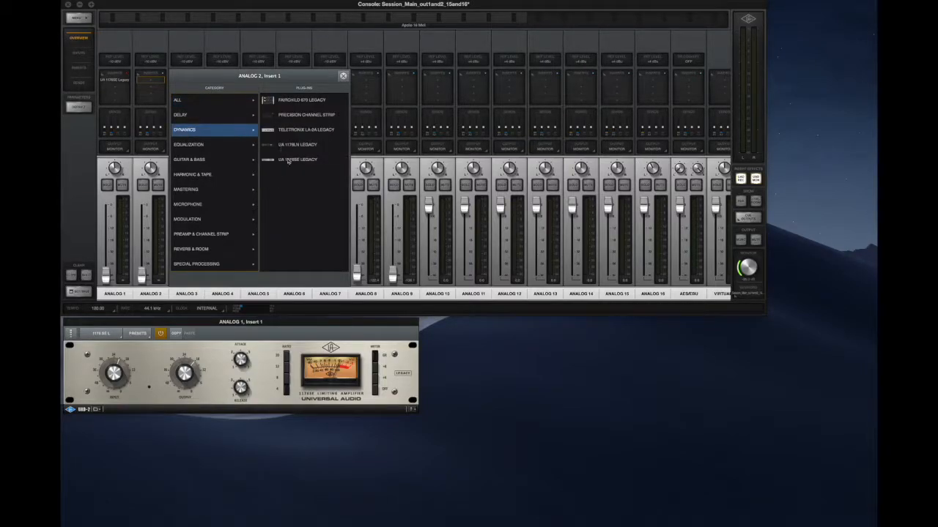
left_click(291, 160)
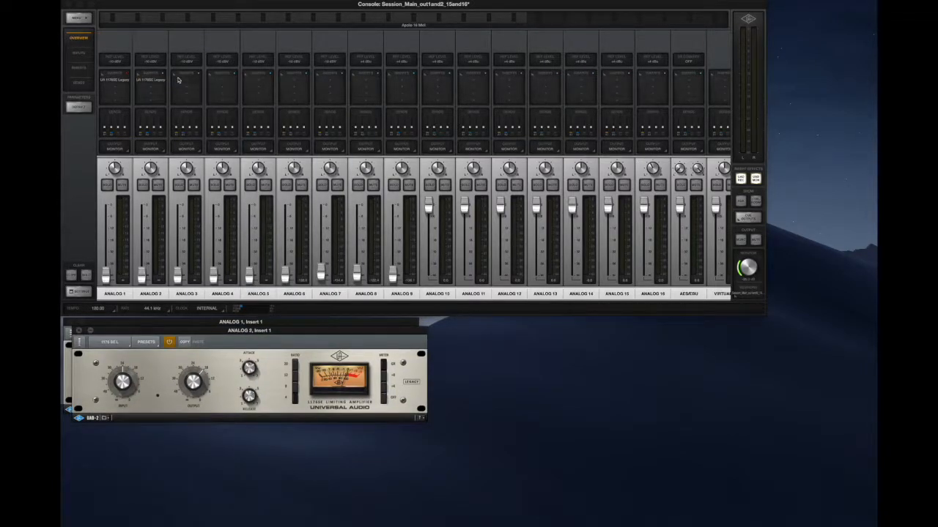
left_click(164, 76)
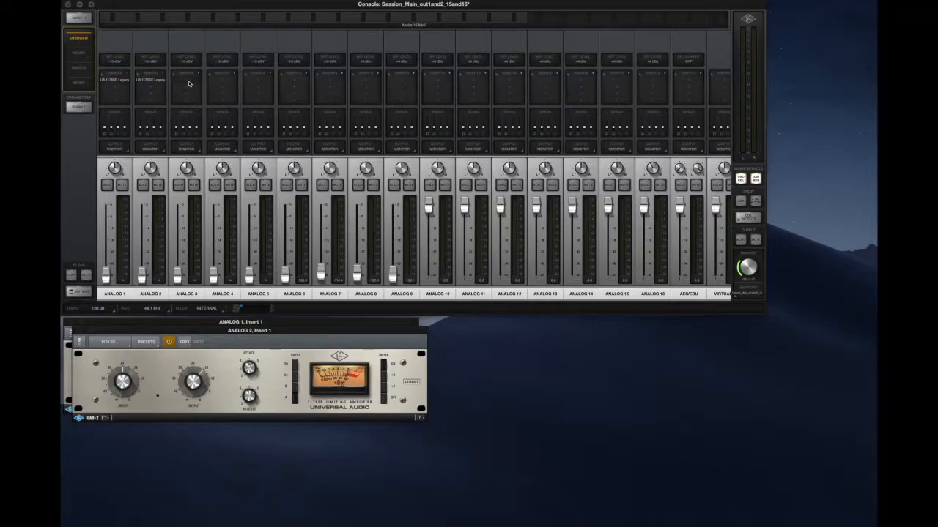
- Load the UA 1176SE Legacy compressor into Analog 3's first insert slot and apply its Gentle Vocal Comp preset
left_click(188, 84)
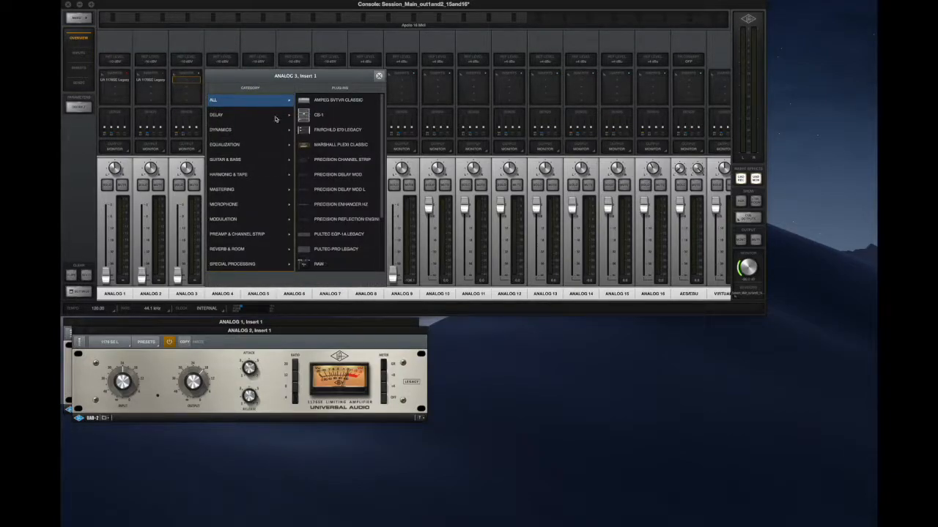
left_click(289, 134)
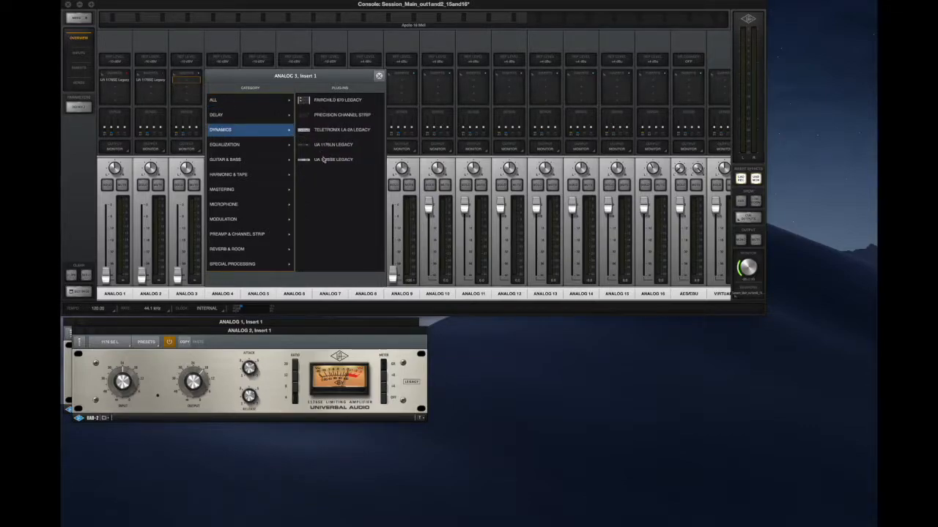
left_click(329, 159)
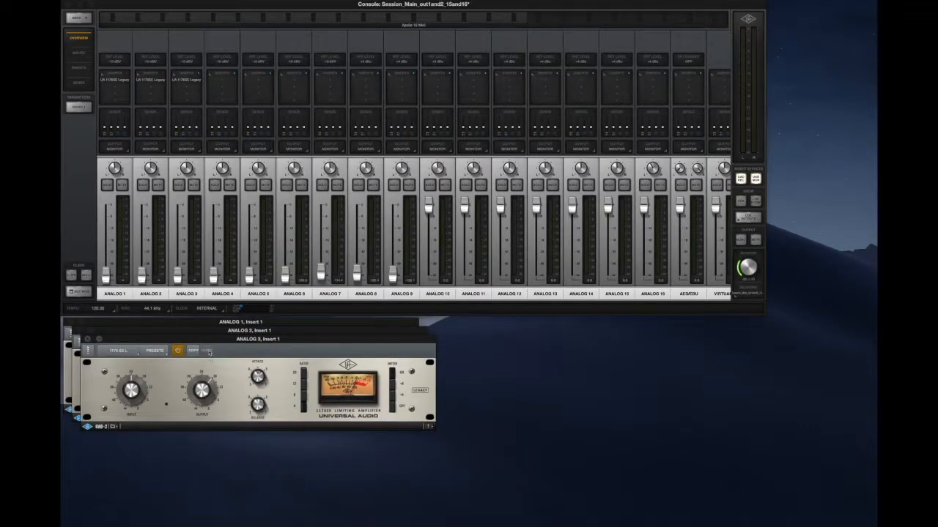
left_click(154, 350)
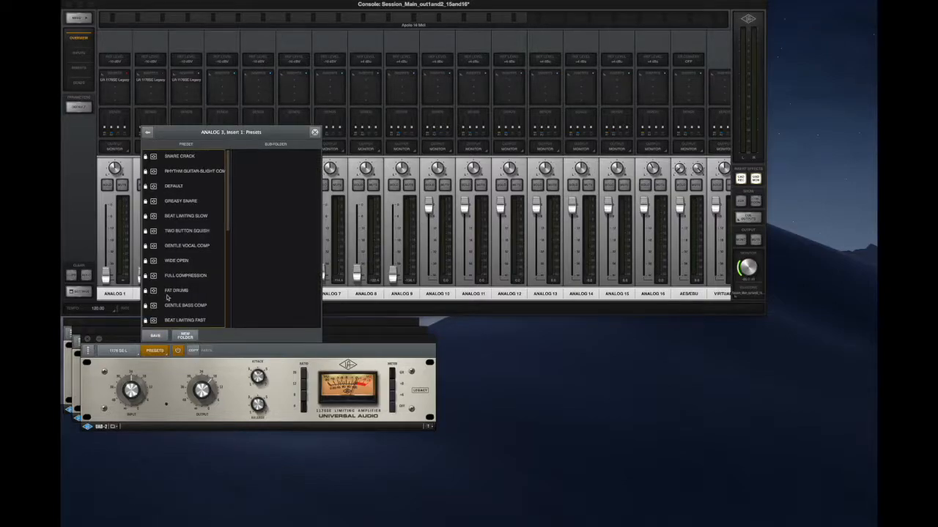
left_click(189, 247)
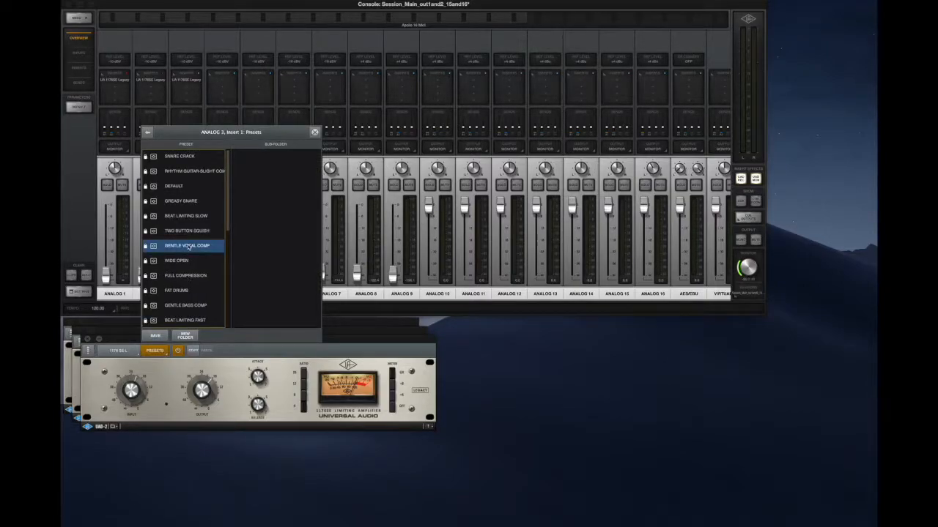
- Switch Analog 3's 1176SE to the Major Vocal Limiter preset and close the plug-in browser
scroll(179, 267, "down", 2)
scroll(179, 269, "down", 2)
left_click(184, 274)
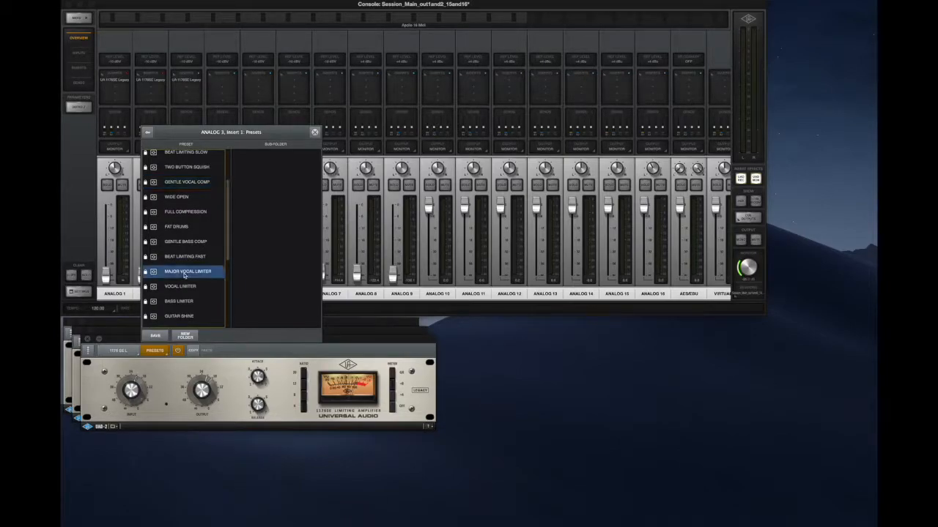
left_click(147, 132)
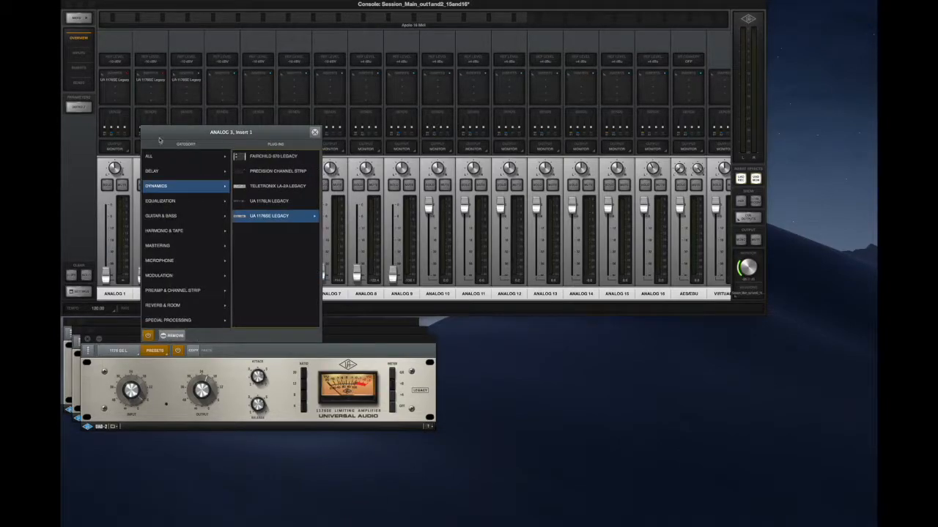
left_click(315, 132)
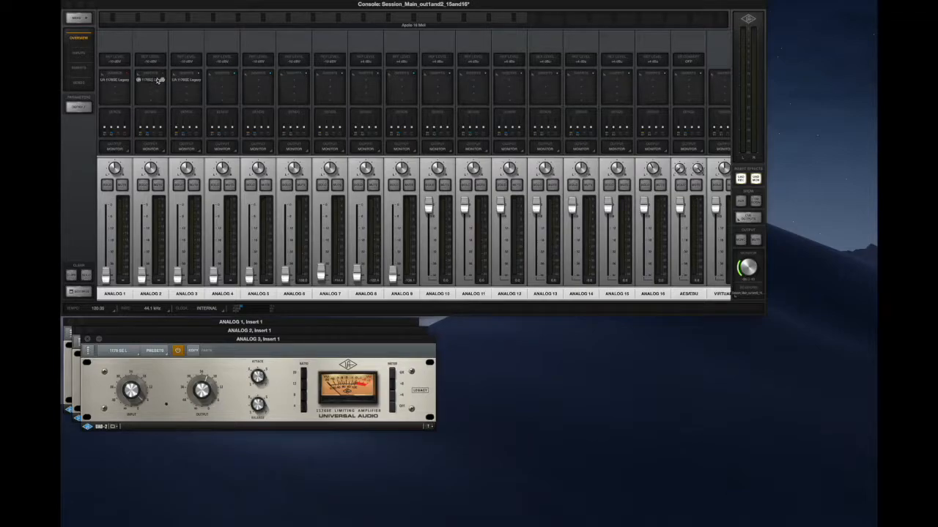
- Replace the 1176SE in Analog 3's first insert slot with the Teletronix LA-2A Legacy from the Dynamics category
left_click(198, 74)
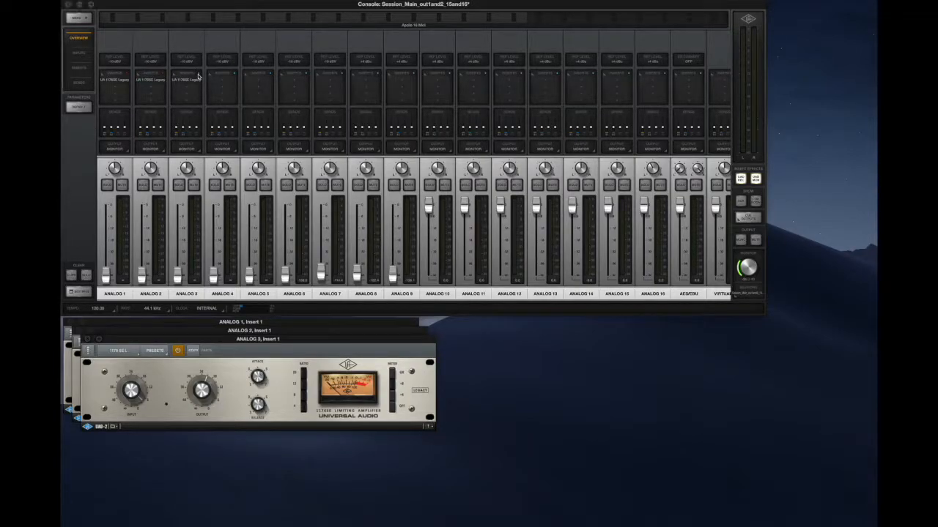
mouse_move(191, 80)
right_click(189, 82)
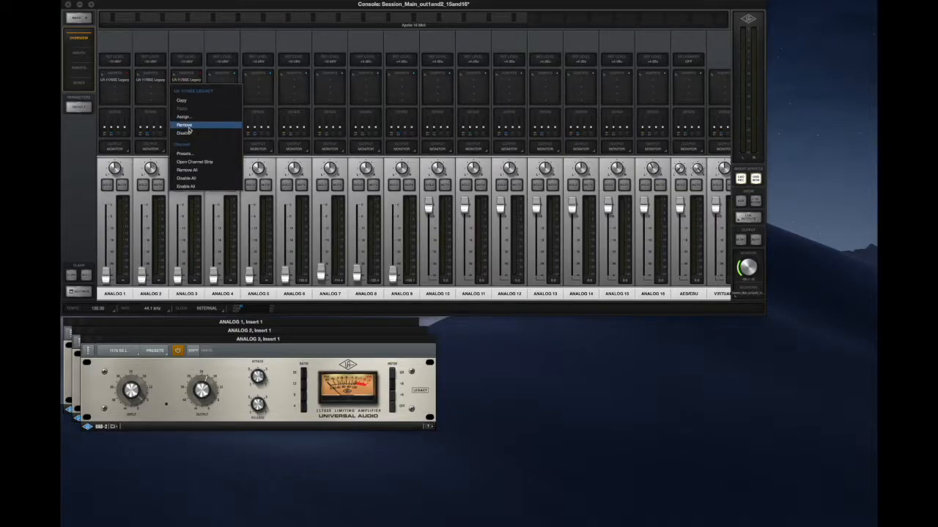
left_click(190, 126)
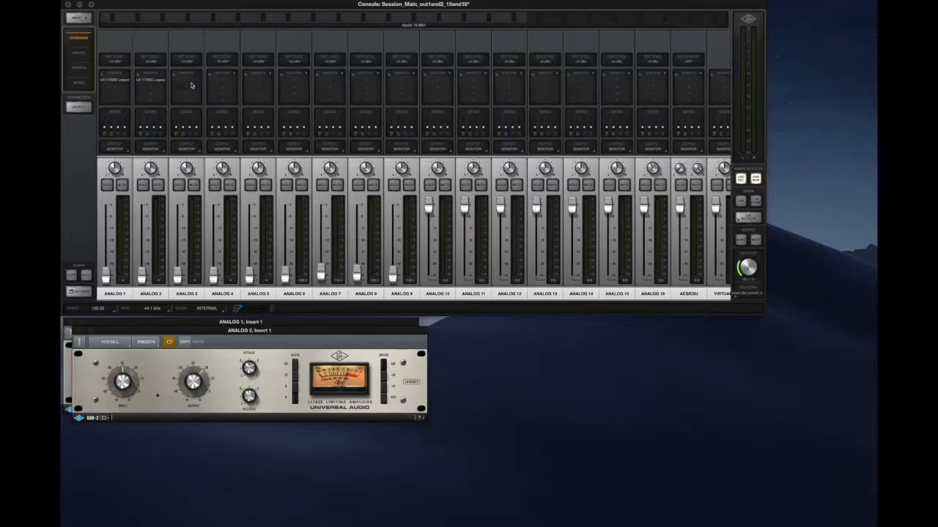
left_click(190, 82)
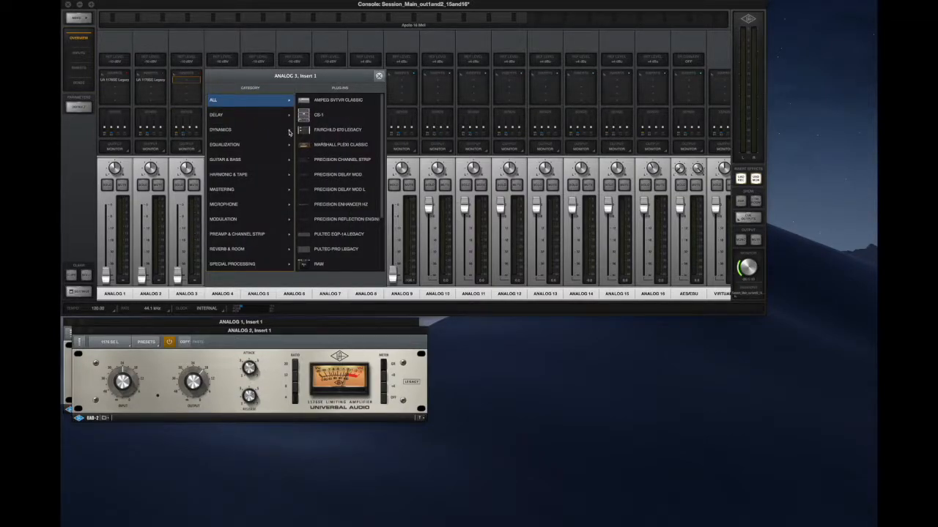
left_click(289, 132)
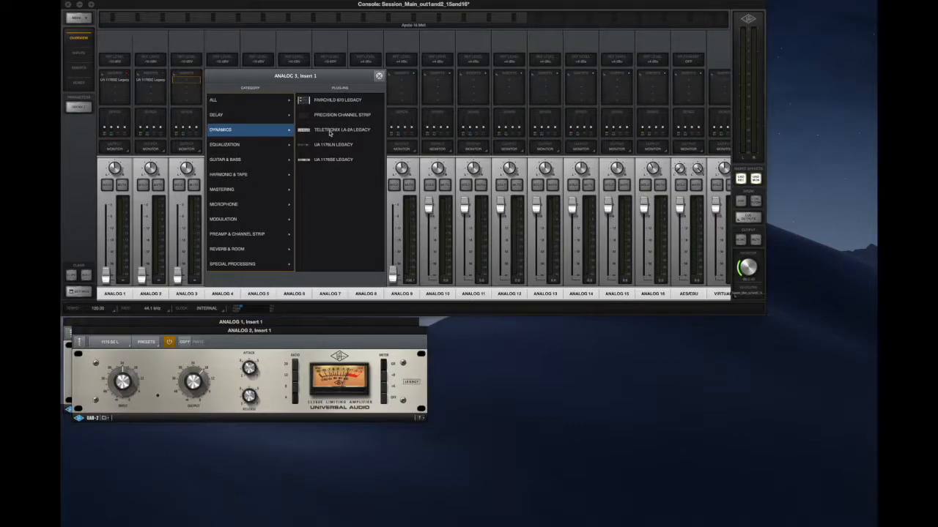
left_click(330, 129)
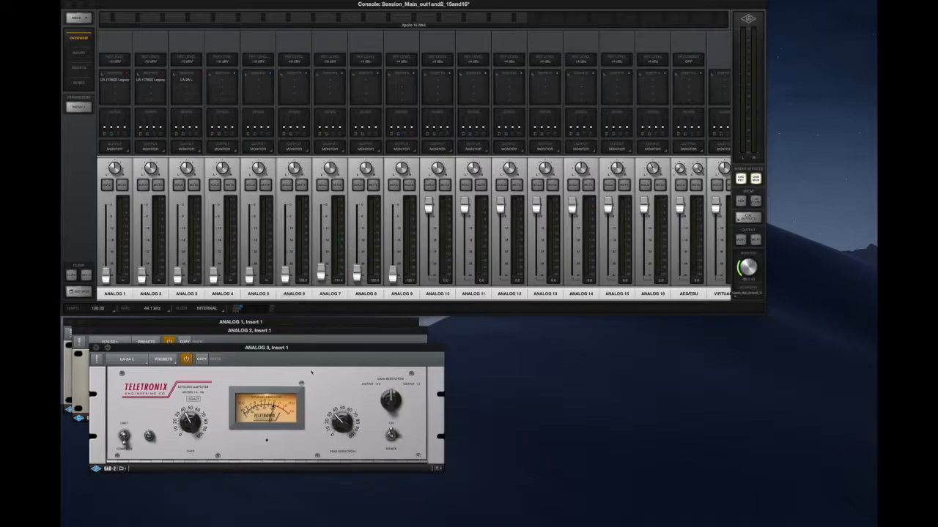
- Arrange the plug-in windows without overlap, with Analog 2's 1176SE below Analog 1's and Analog 3's LA-2A beside them
left_click_drag(302, 355, 672, 318)
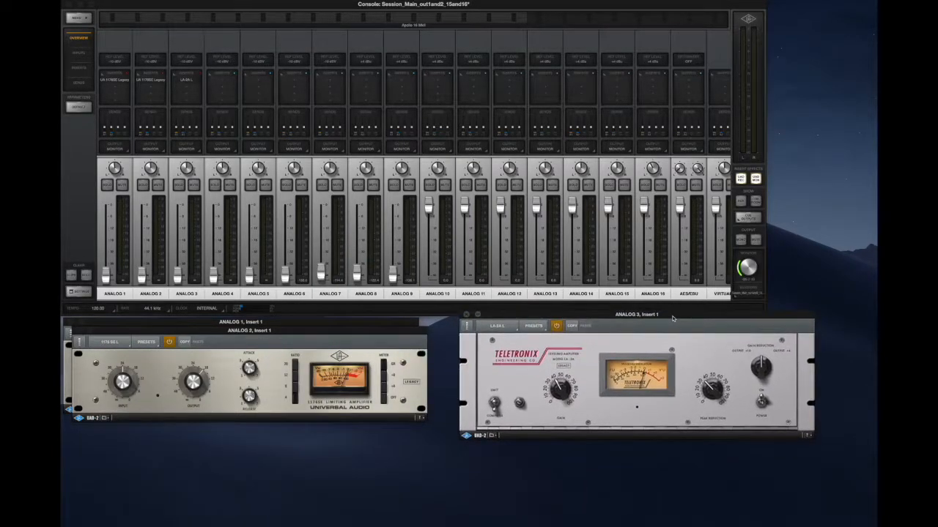
left_click_drag(398, 331, 389, 423)
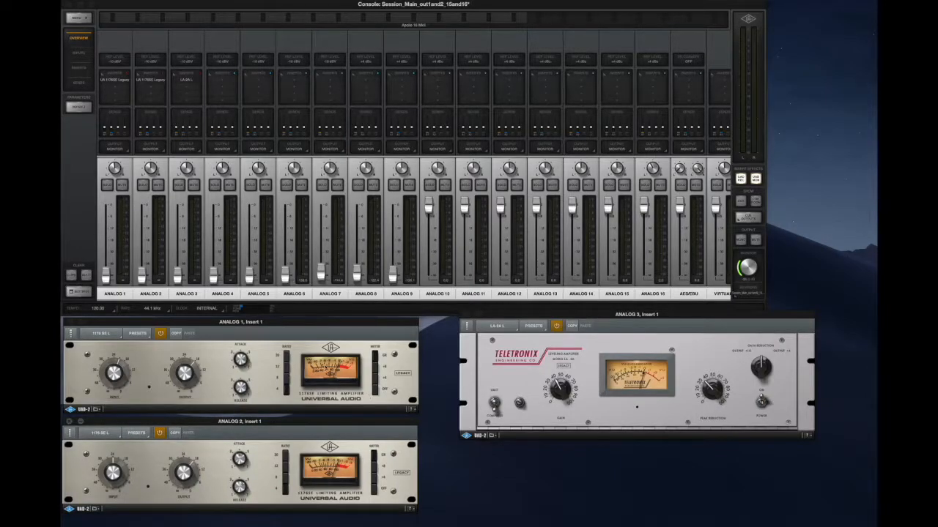
left_click(238, 328)
left_click_drag(239, 327, 236, 328)
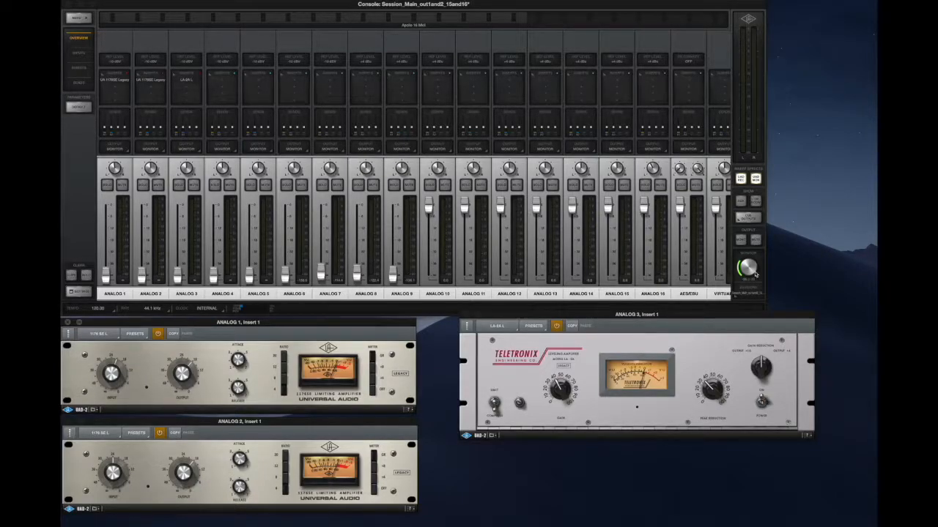
- Open the console's cue output settings
left_click(748, 220)
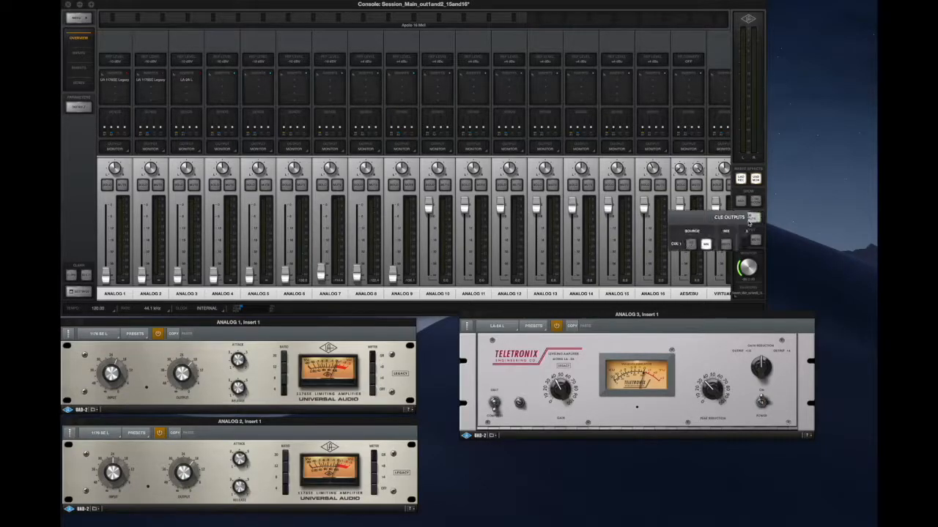